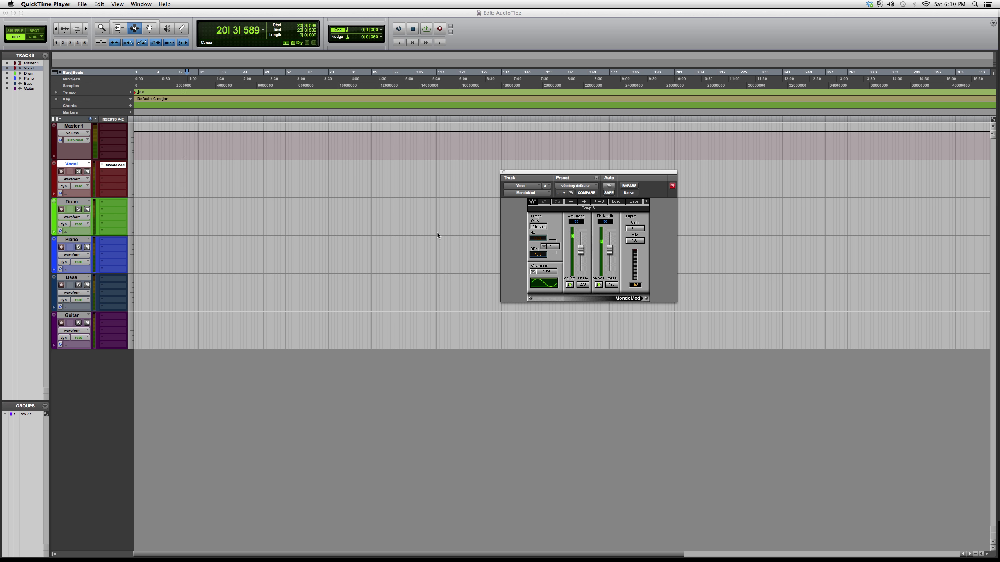
# Step: Set MondoMod's tempo sync to Auto and choose the rising saw (Saw II) waveform
pyautogui.click(539, 227)
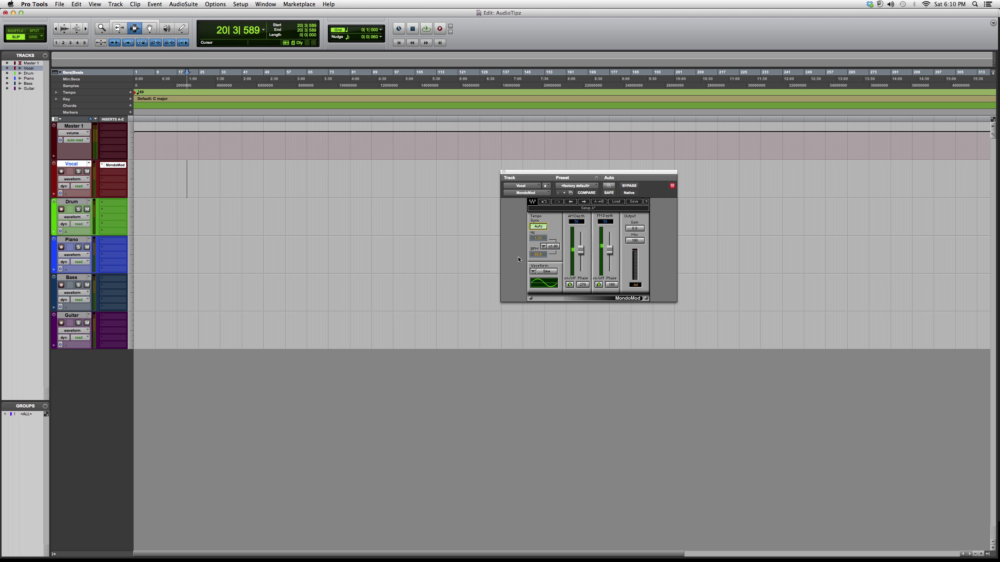
pyautogui.click(551, 272)
pyautogui.click(554, 272)
pyautogui.click(555, 272)
# Step: Lower the MondoMod wet mix to roughly half
pyautogui.moveTo(634, 240); pyautogui.dragTo(634, 265)
pyautogui.press('Tab')
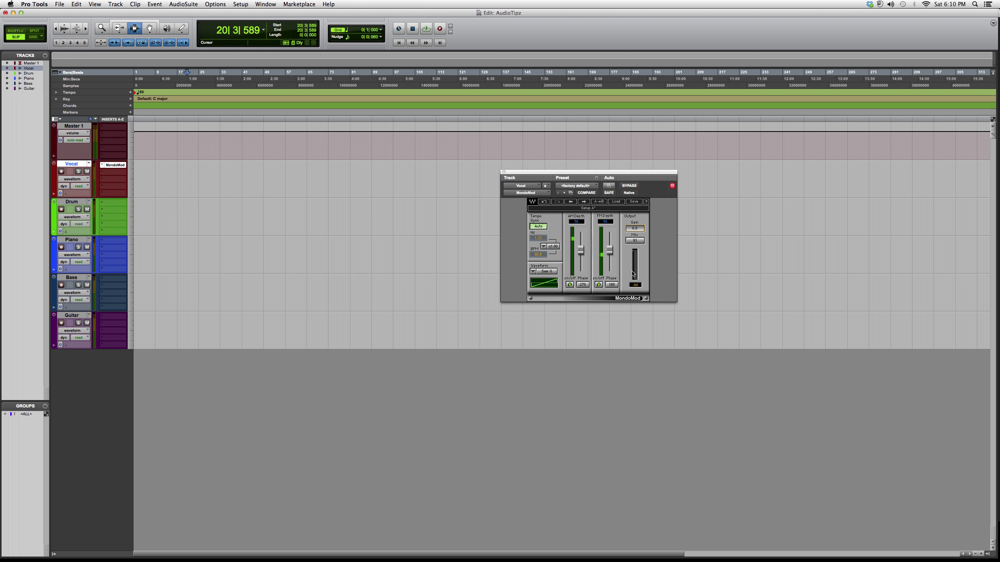